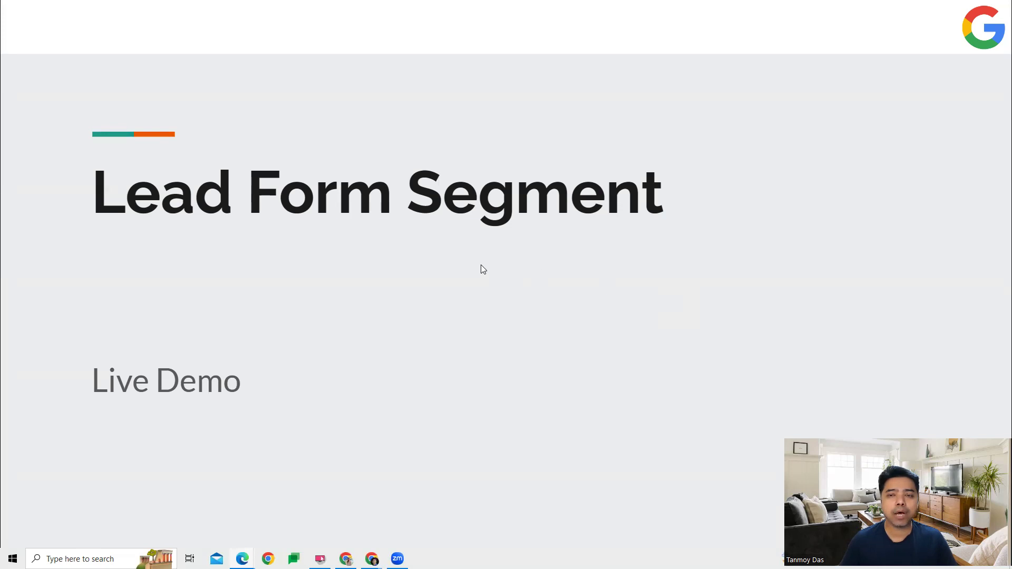
- Exit the full-screen slideshow back to the 'Lead Form Segment – Live Demo' editor
key(Escape)
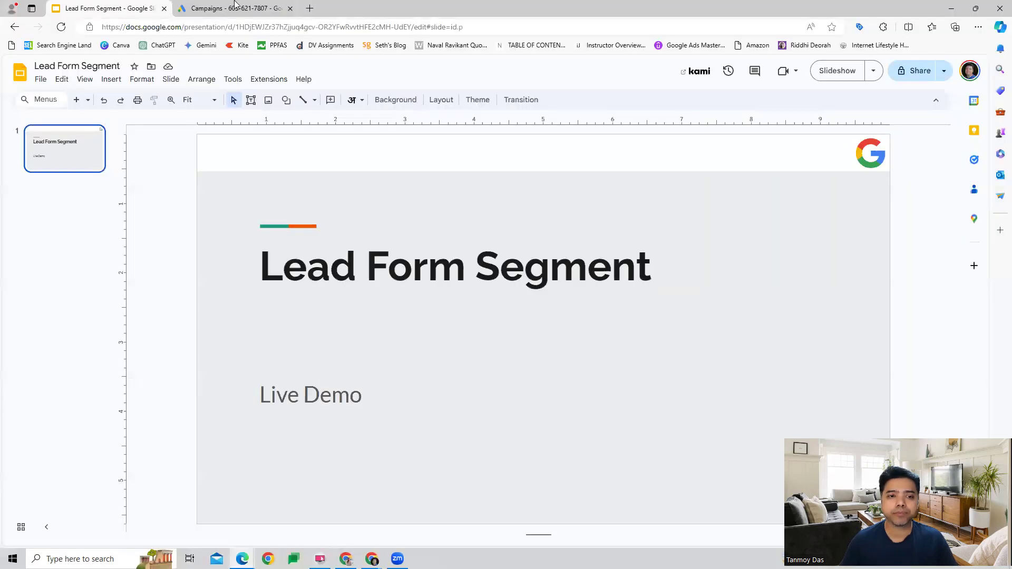
- From Audience manager's + menu, start a new Lead form segment
click(237, 8)
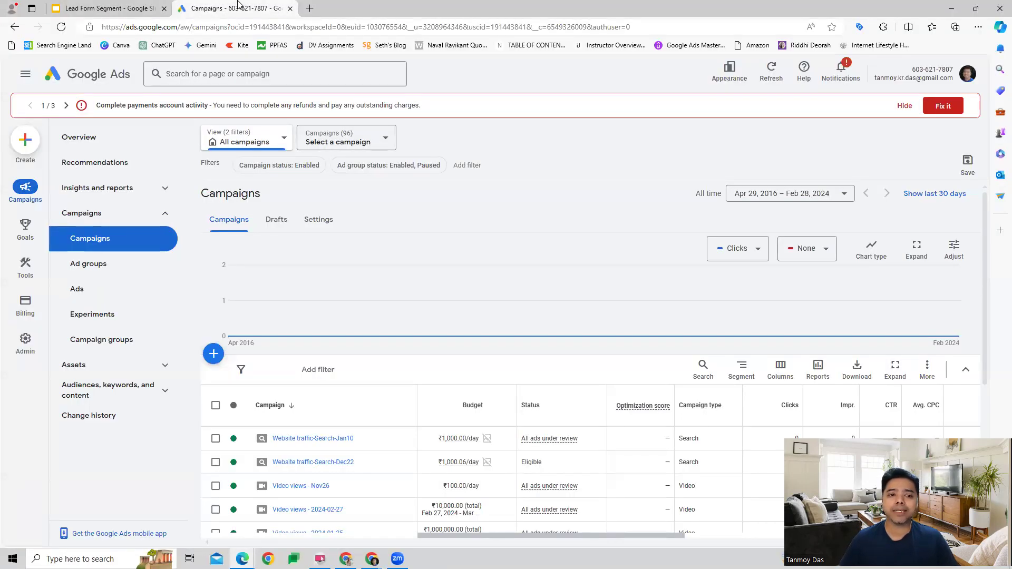
mouse_move(26, 267)
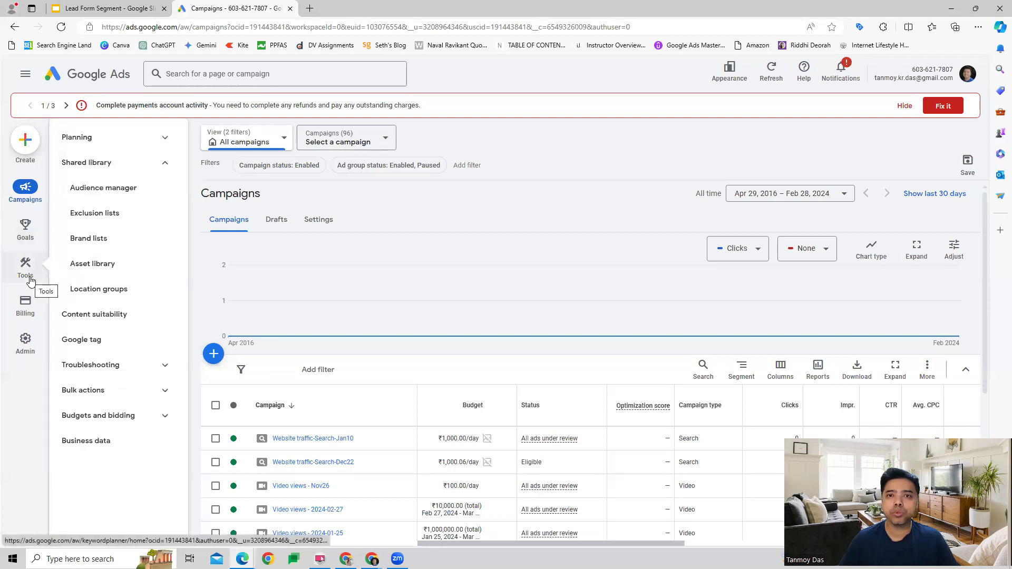
click(127, 189)
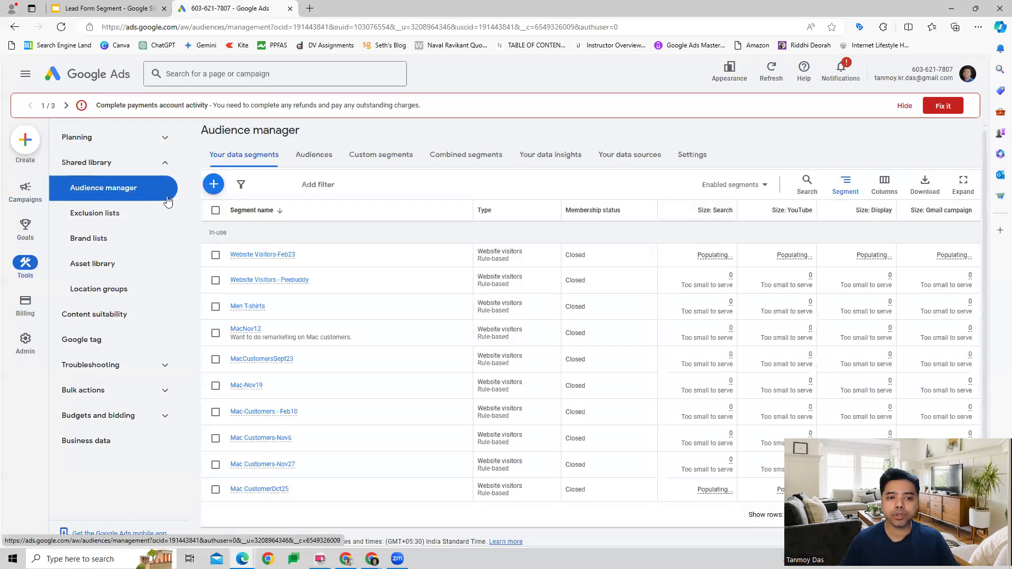
click(213, 185)
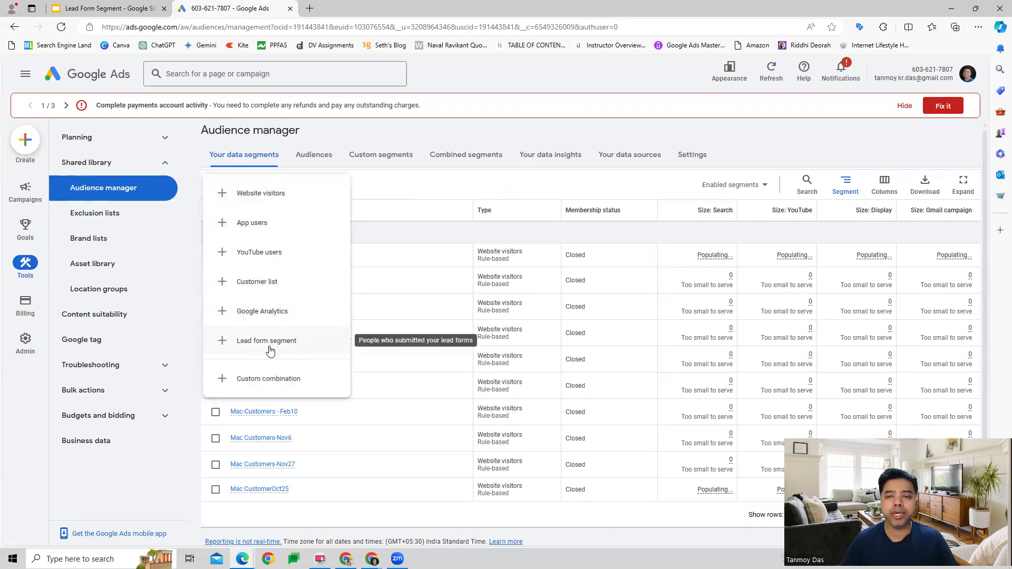
click(267, 340)
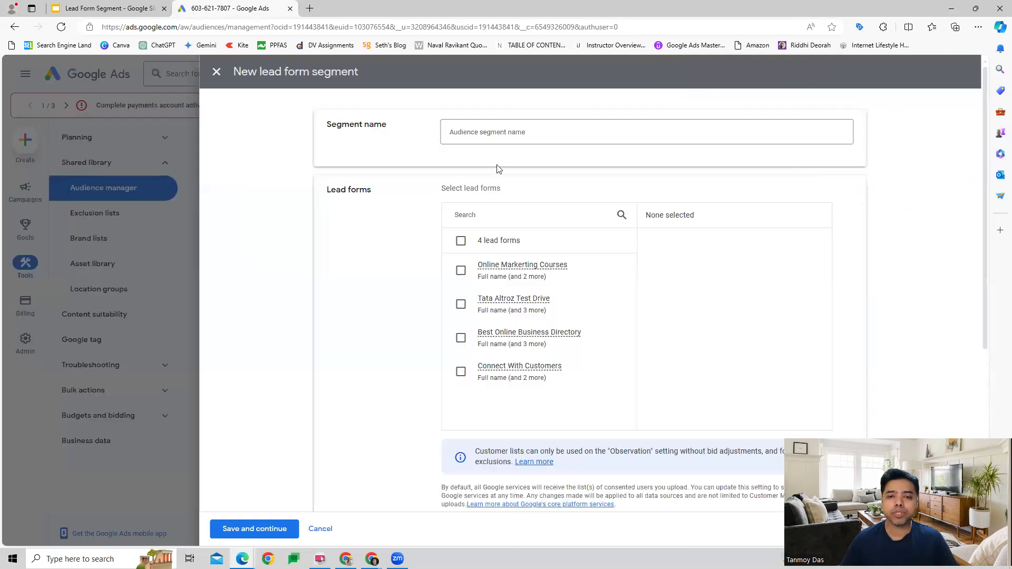
- Name the segment Lead-Feb28, include Connect With Customers, accept Customer Match compliance, and save
click(506, 133)
text(Lead)
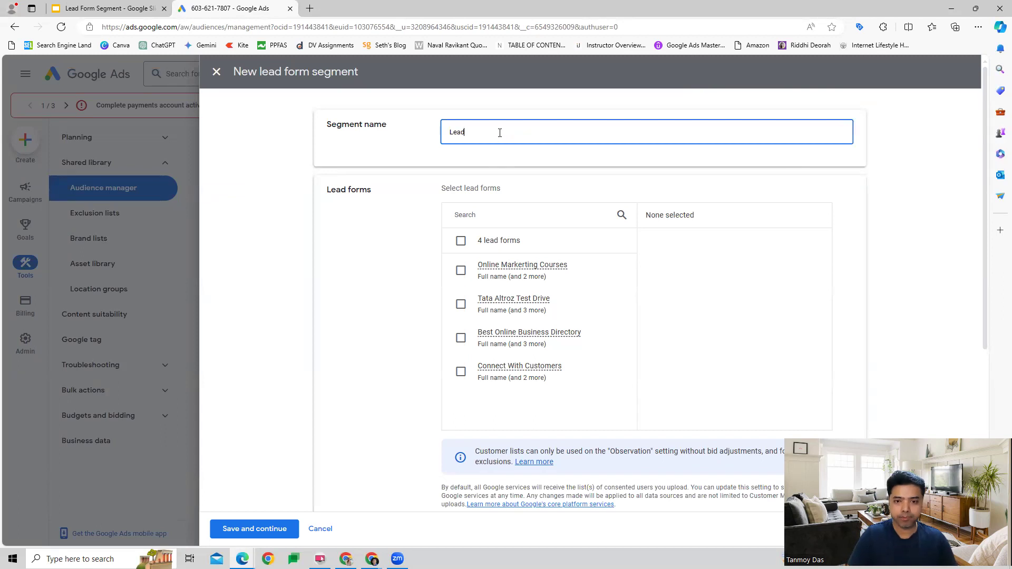
text(-Feb28)
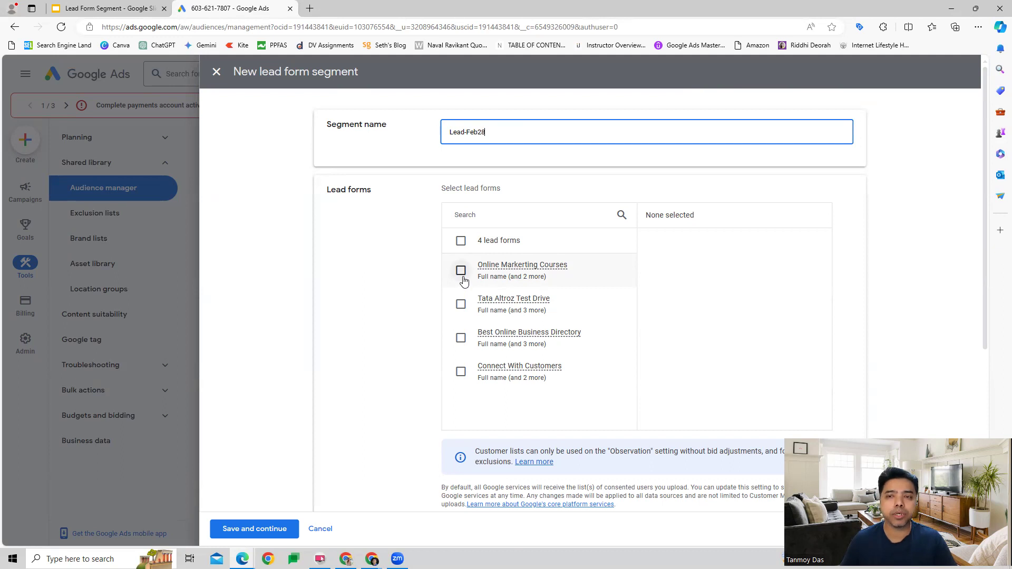
scroll(412, 378, down, 8)
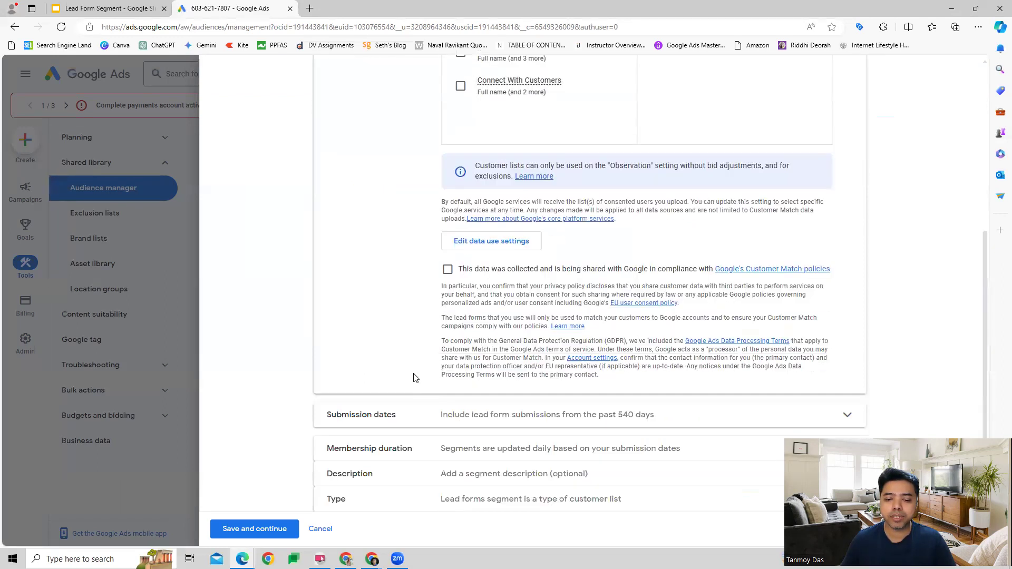
scroll(414, 378, down, 1)
scroll(412, 378, up, 5)
click(461, 225)
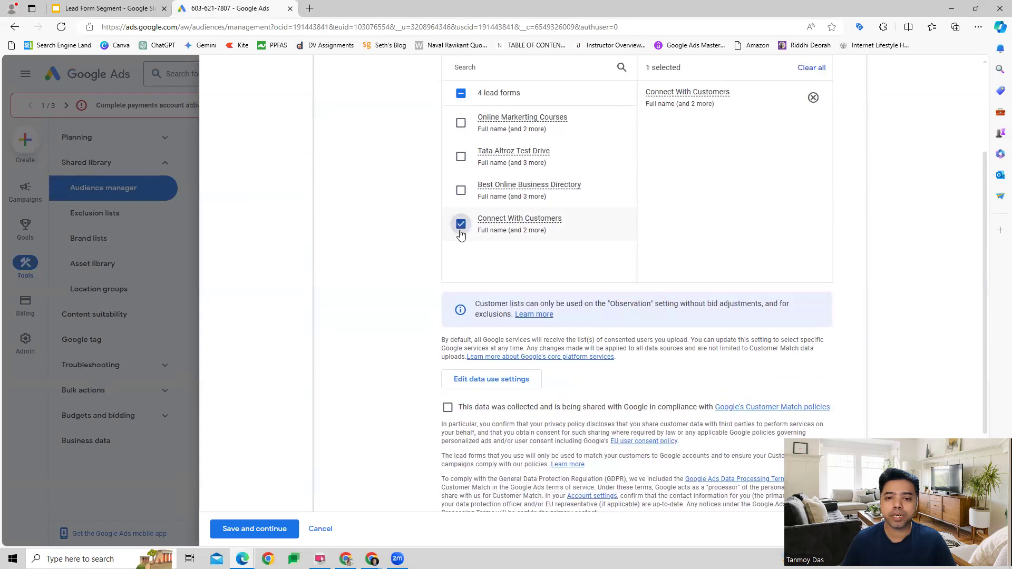
scroll(353, 269, down, 3)
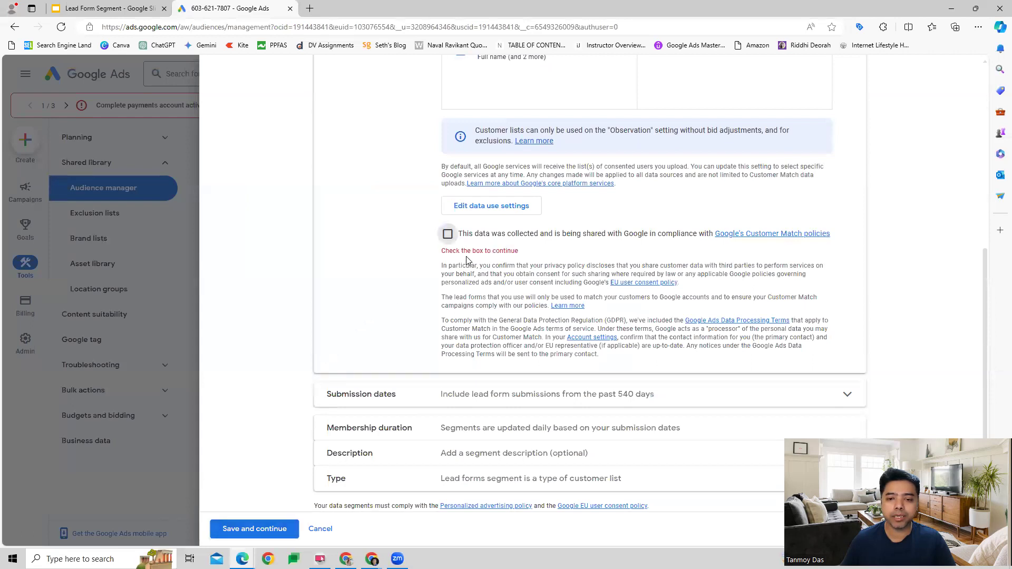
click(447, 233)
click(254, 528)
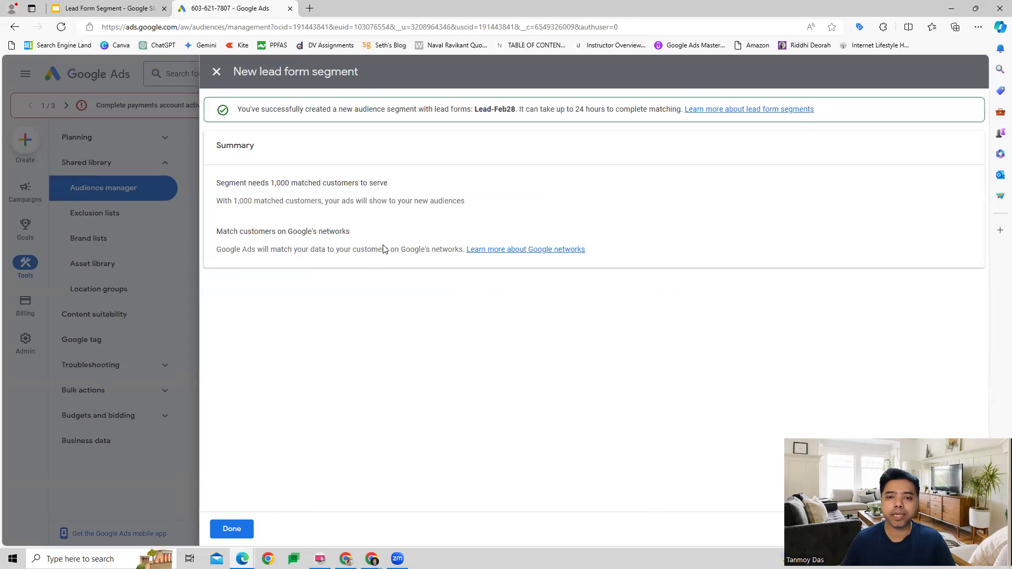
- Dismiss the success summary so Lead-Feb28 shows in the Audience manager segment list
click(232, 529)
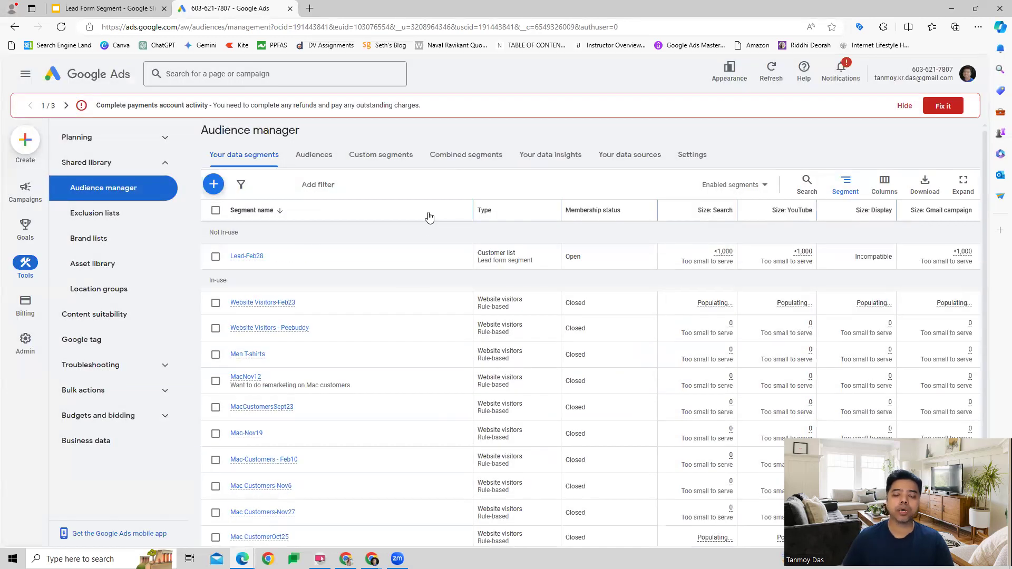